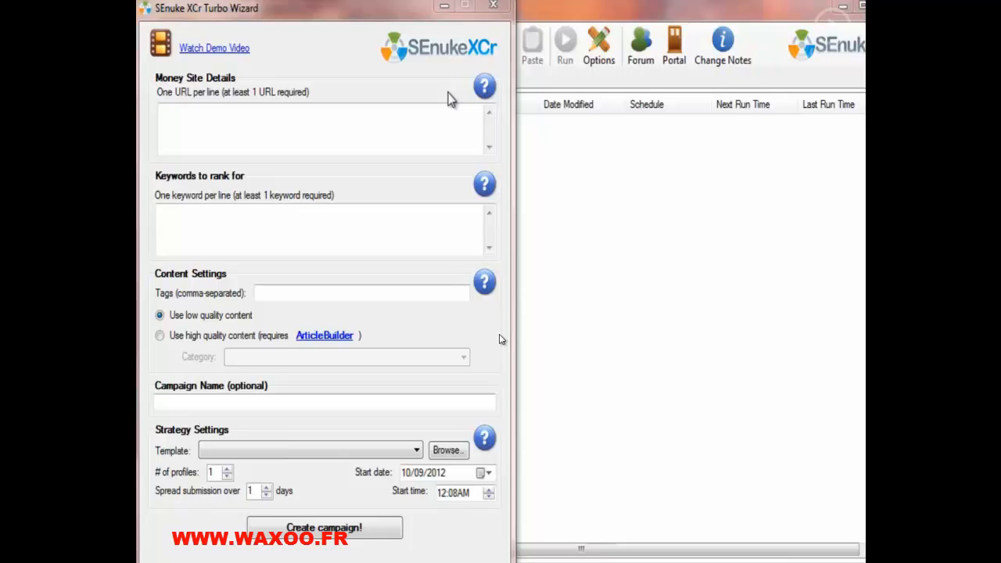
Close the open Turbo Wizard form and start a fresh Turbo Wizard for a new campaign
left_click(493, 5)
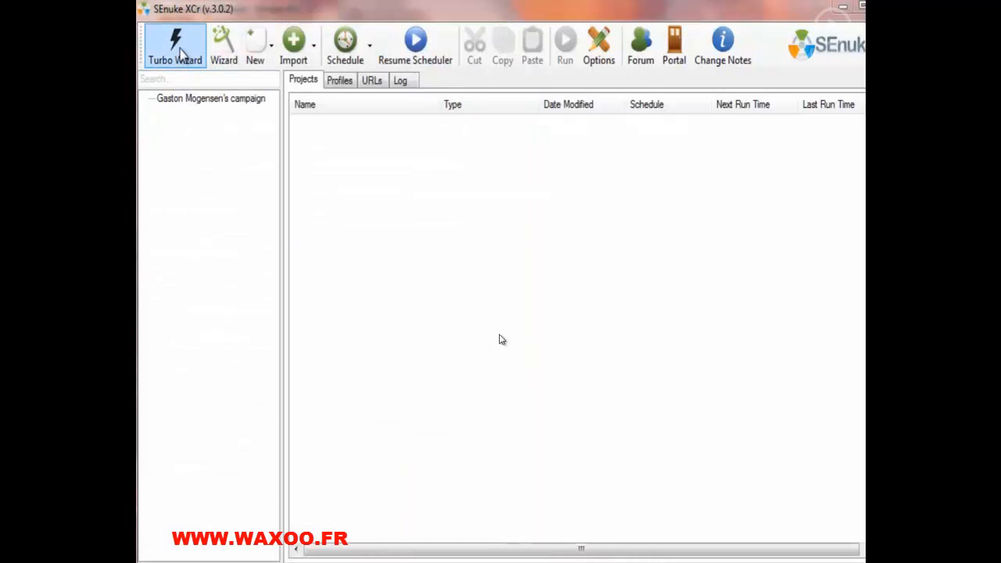
left_click(182, 61)
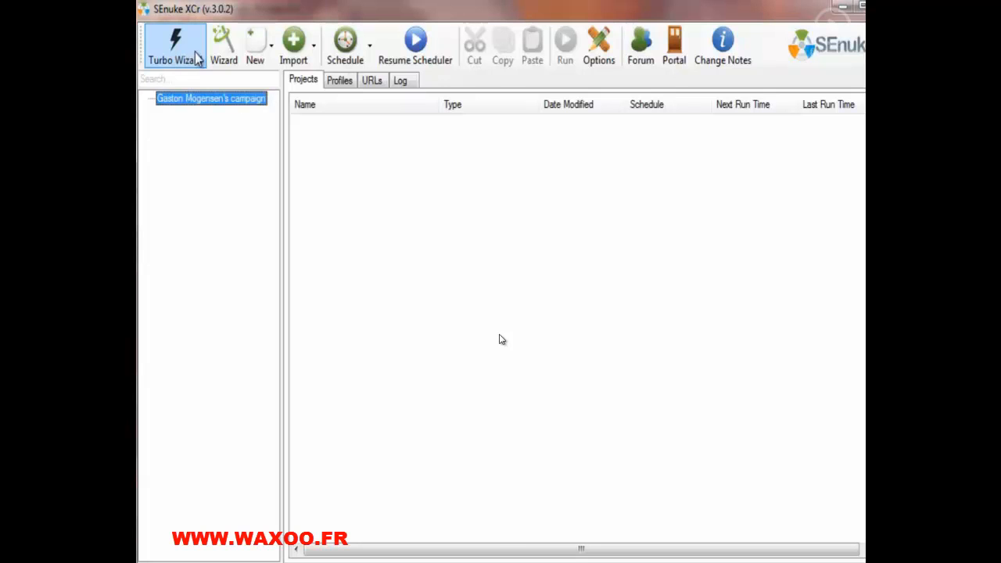
left_click_drag(250, 17, 255, 16)
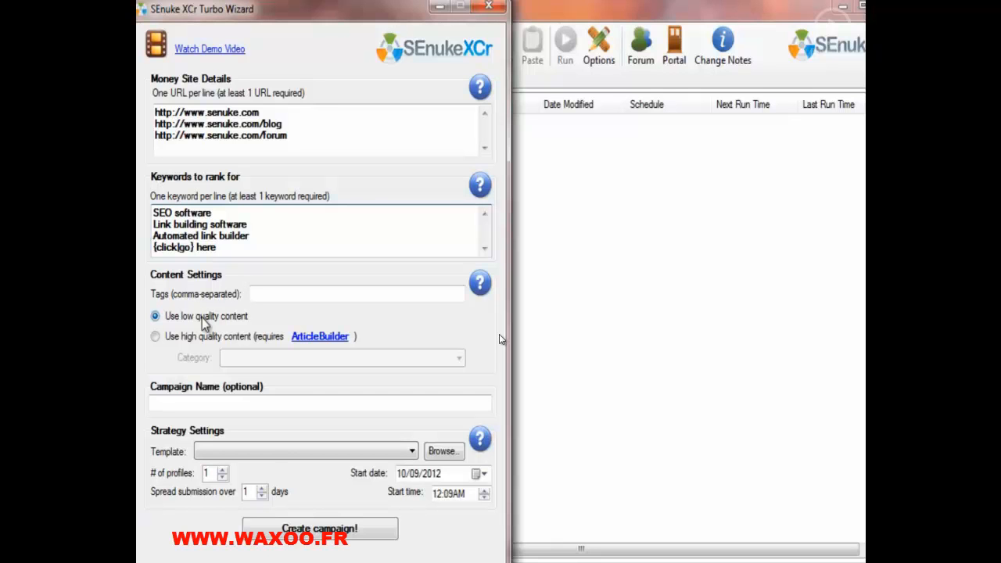
Use high quality content in the search engine optimization category and enter the tags "seo, software, link building"
left_click(202, 338)
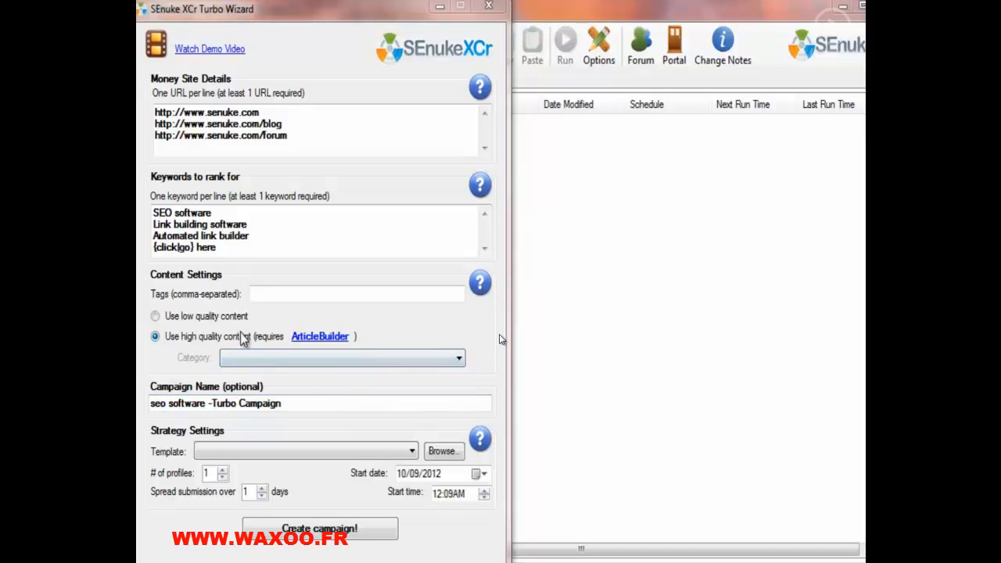
left_click(273, 359)
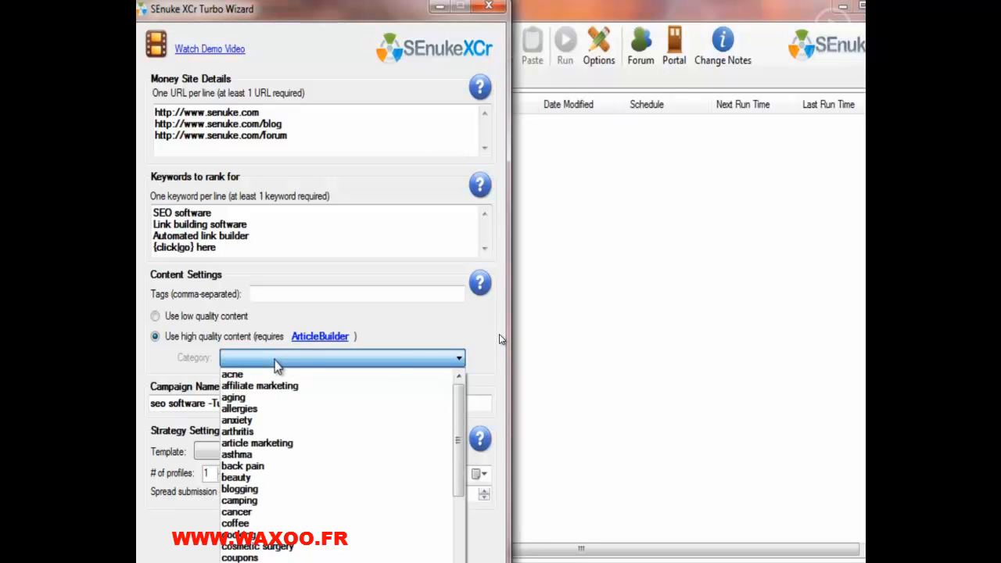
left_click_drag(459, 394, 454, 359)
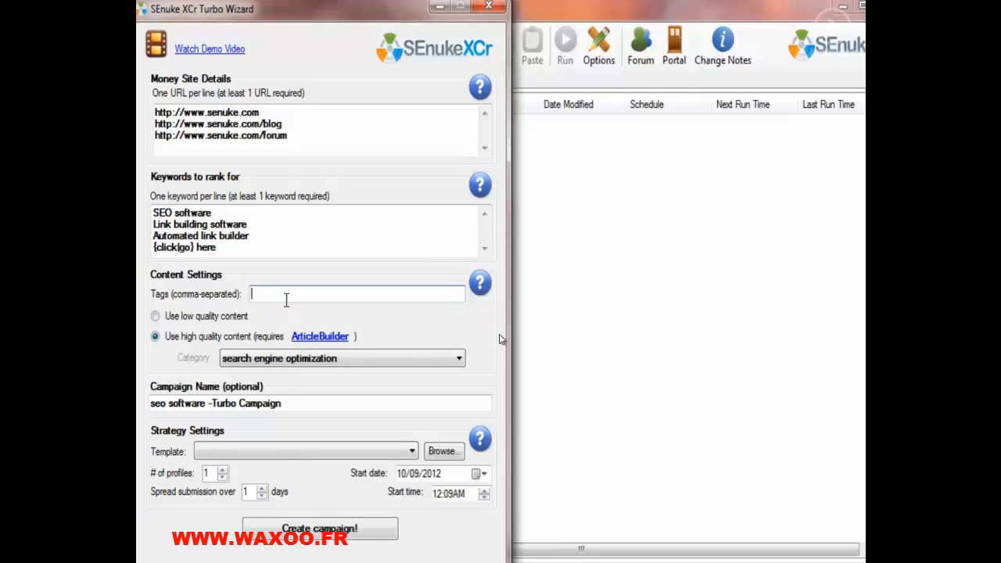
type("seo, software, link building")
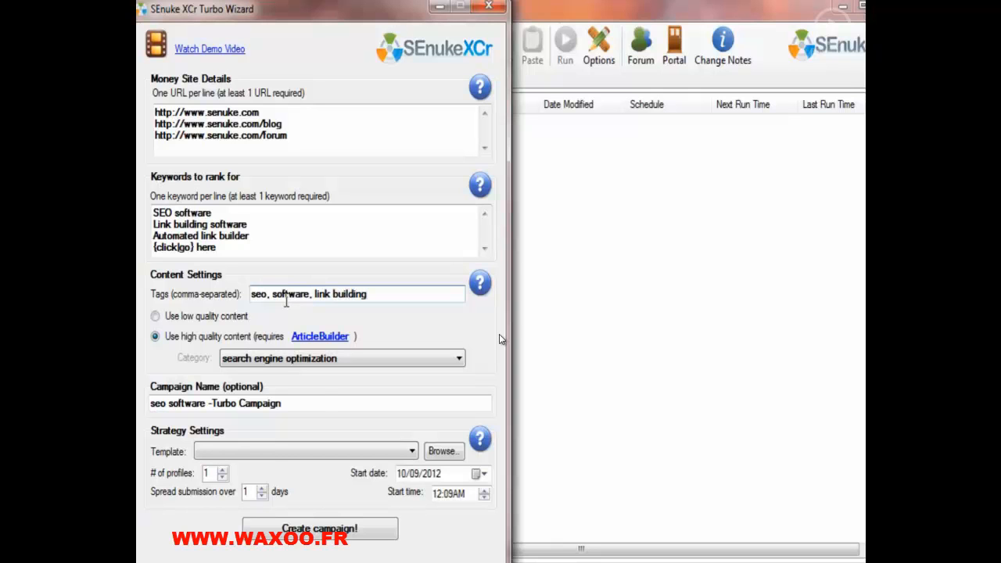
left_click(321, 403)
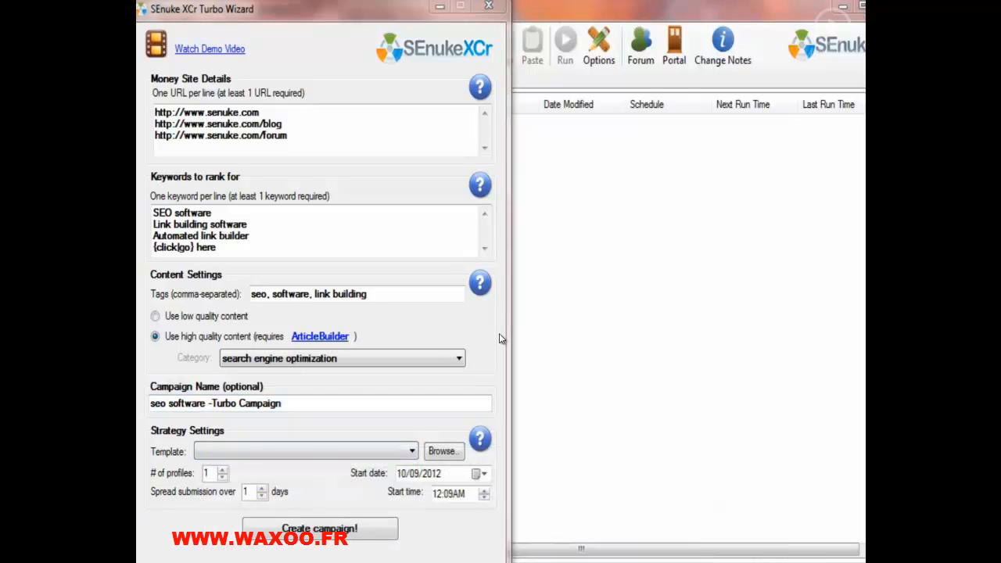
Look through the strategy templates available for the campaign
left_click(309, 452)
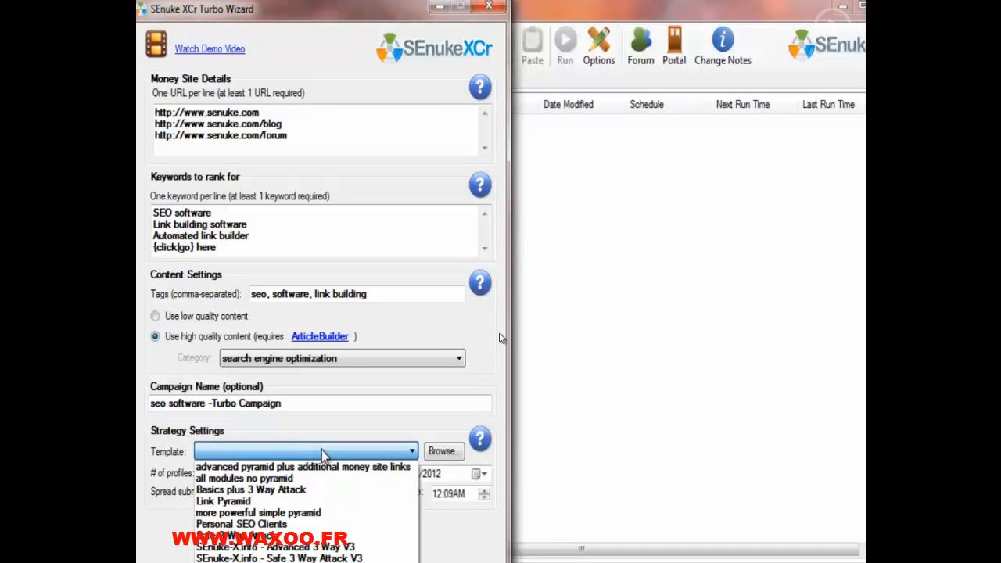
left_click(321, 450)
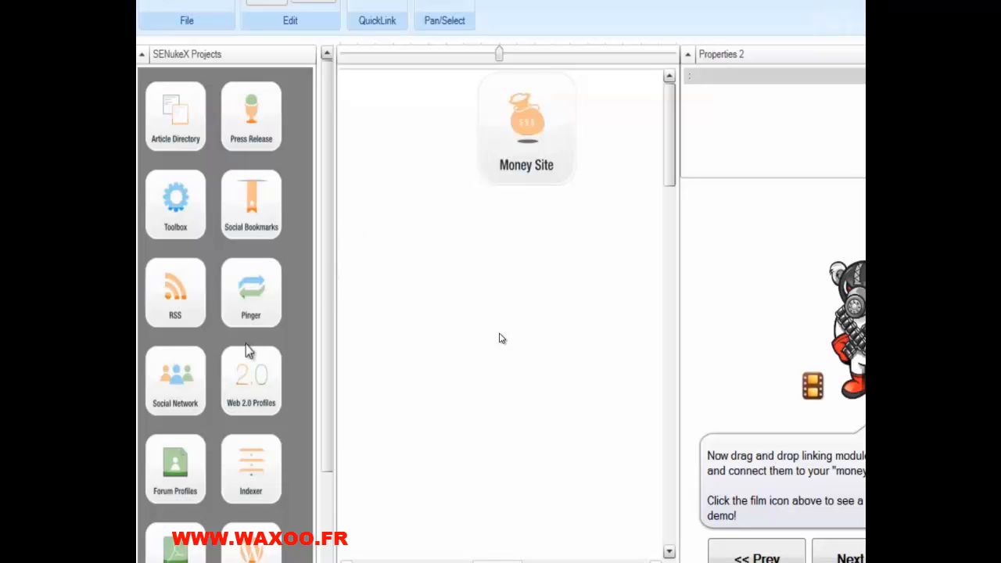
In the wizard diagram, add a Social Network module linked to the Money Site and a Social Bookmarks module below it linked to Social Network
left_click_drag(167, 388, 372, 346)
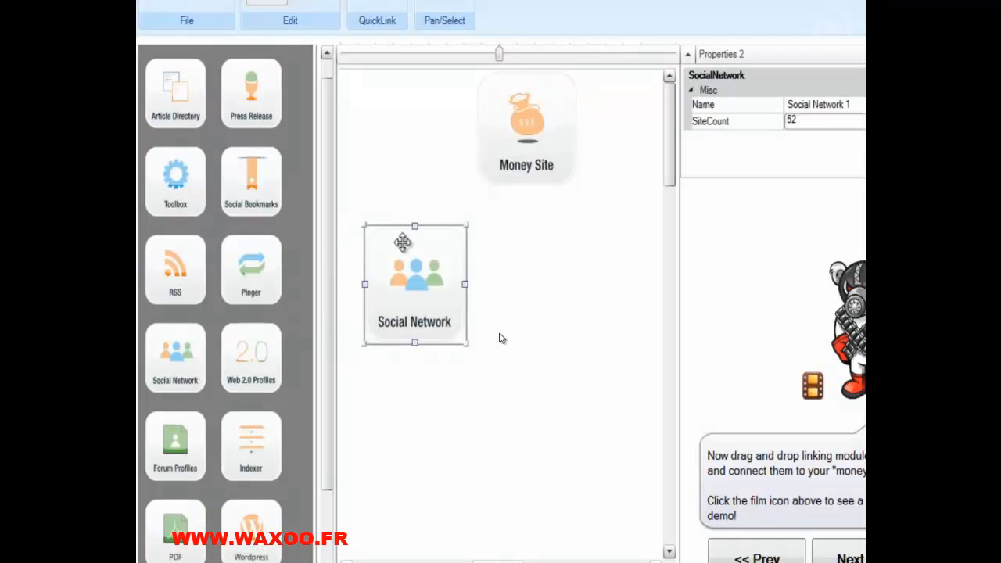
left_click_drag(415, 227, 480, 128)
left_click_drag(277, 192, 577, 338)
left_click_drag(580, 282, 464, 284)
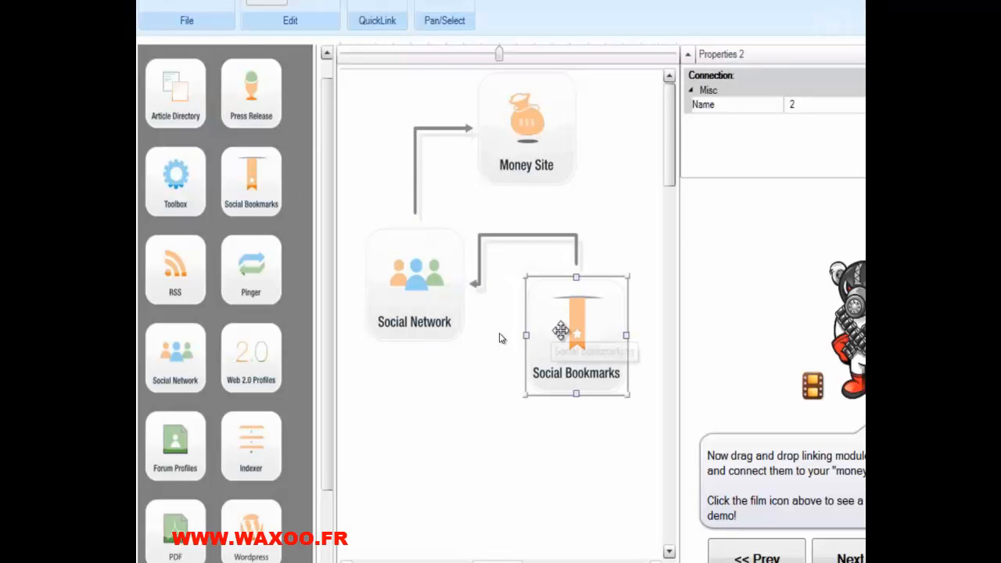
left_click_drag(564, 335, 552, 397)
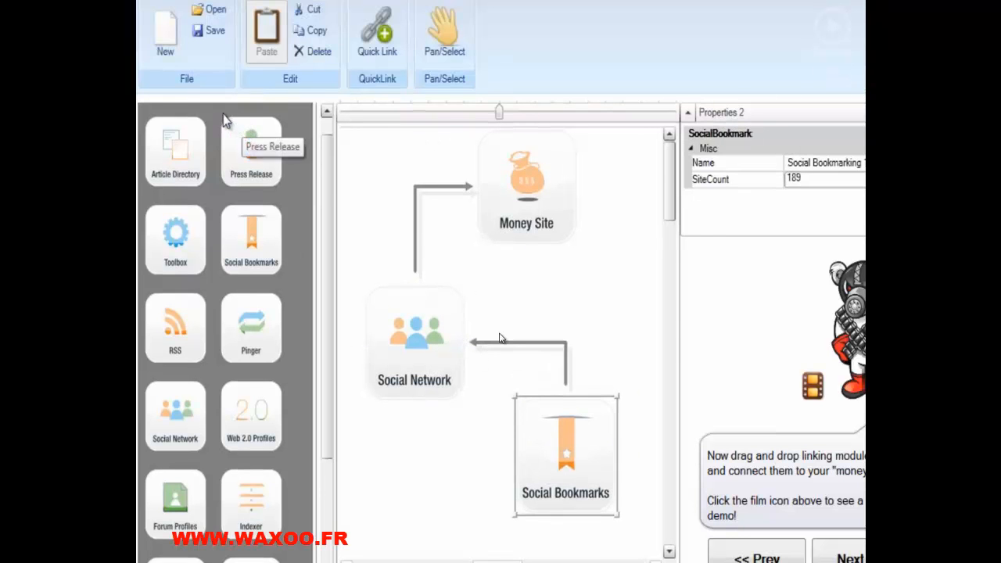
Start saving the linking diagram as an XML template file and cancel
left_click(211, 35)
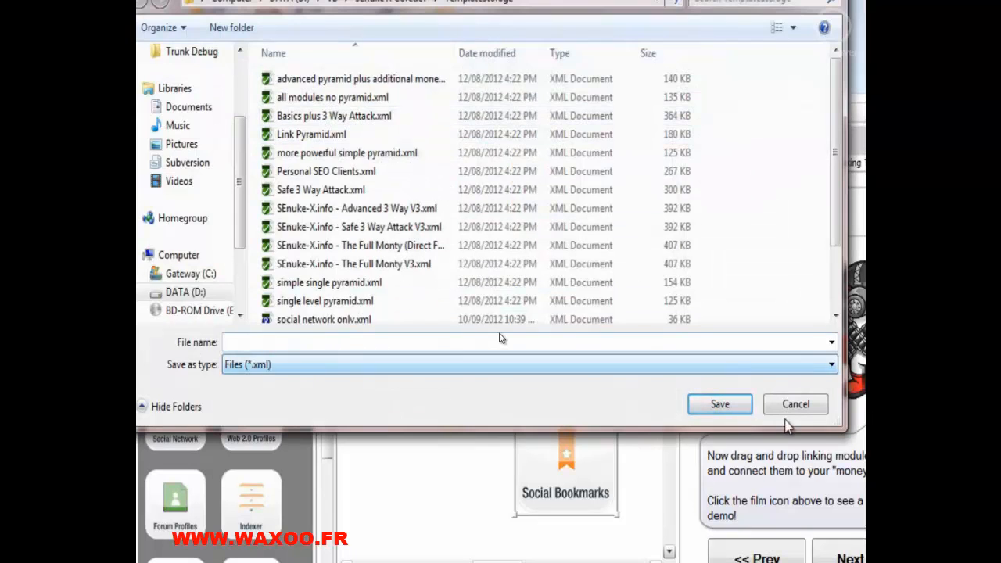
left_click(795, 407)
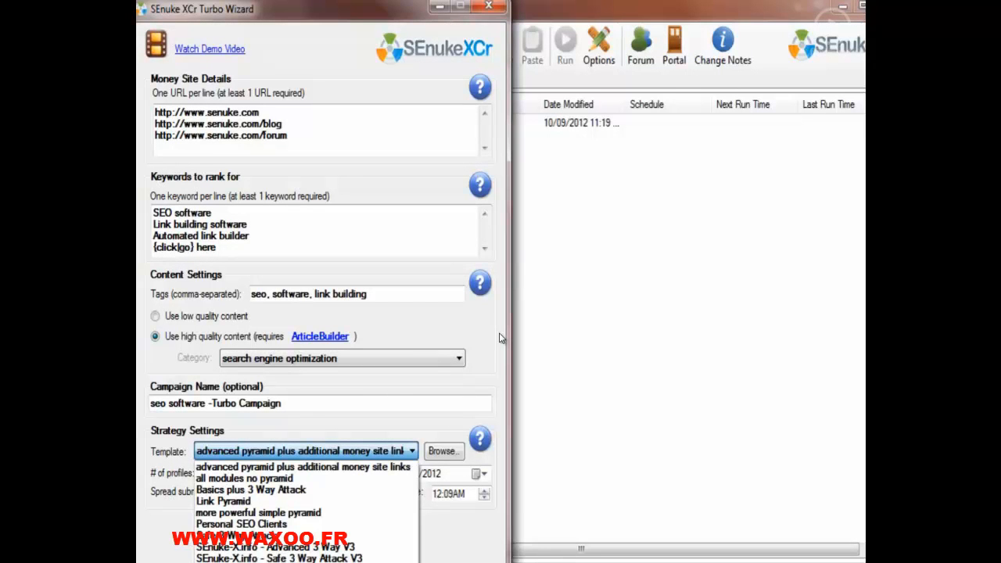
Select the "SEnuke-X.info - The Full Monty V3" template and set the number of profiles to 3
left_click(354, 562)
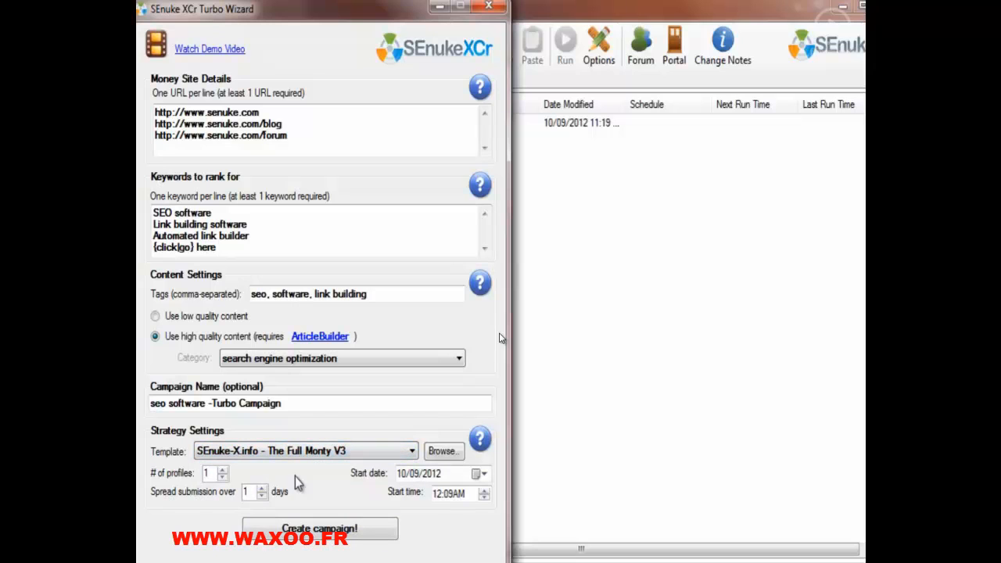
left_click(206, 474)
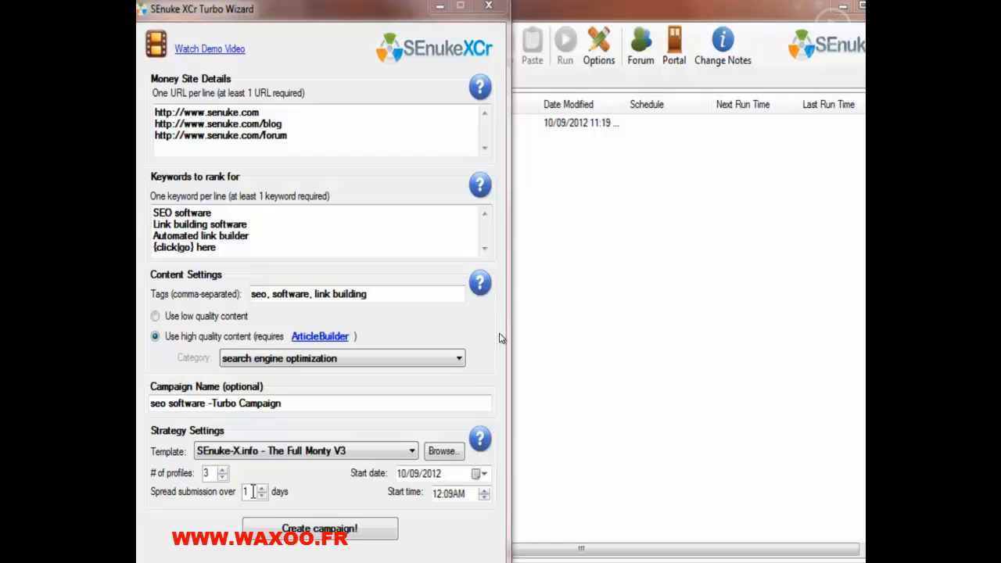
Spread the campaign's submissions over 7 days
left_click(262, 488)
left_click(262, 488)
left_click(262, 488)
left_click(262, 488)
left_click(262, 488)
left_click(263, 488)
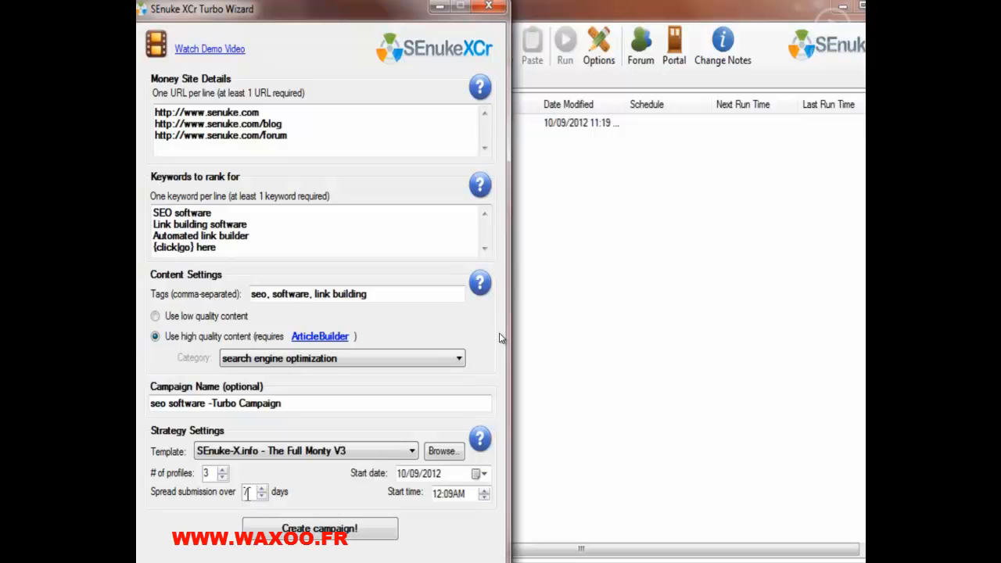
double_click(246, 493)
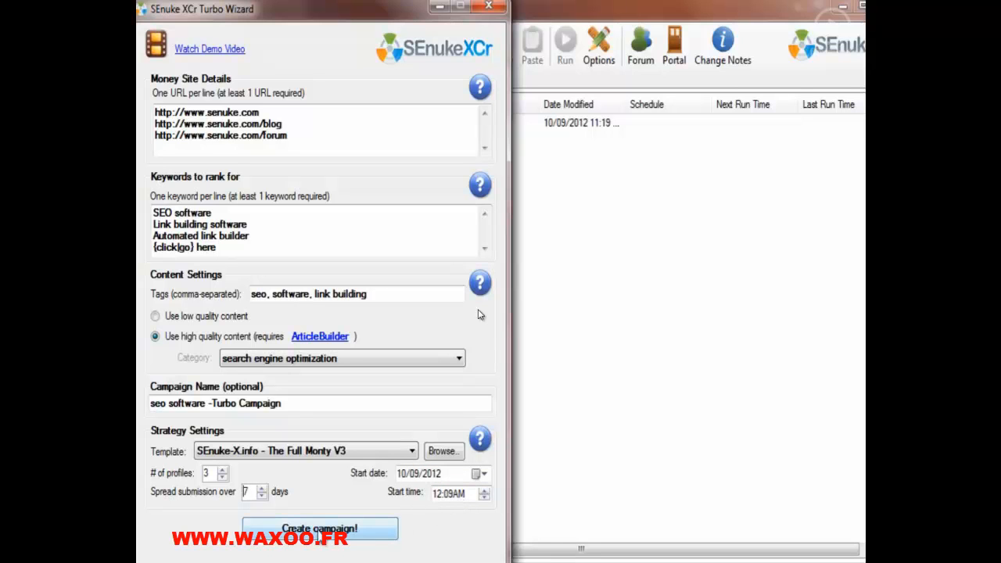
Create the campaign from the Turbo Wizard settings and return to the main project window
left_click(329, 527)
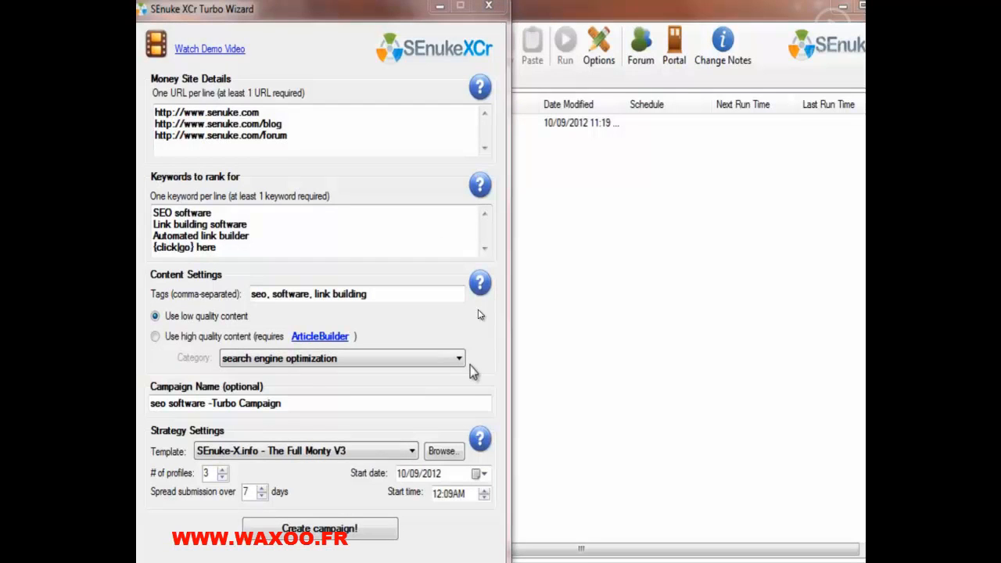
left_click(662, 308)
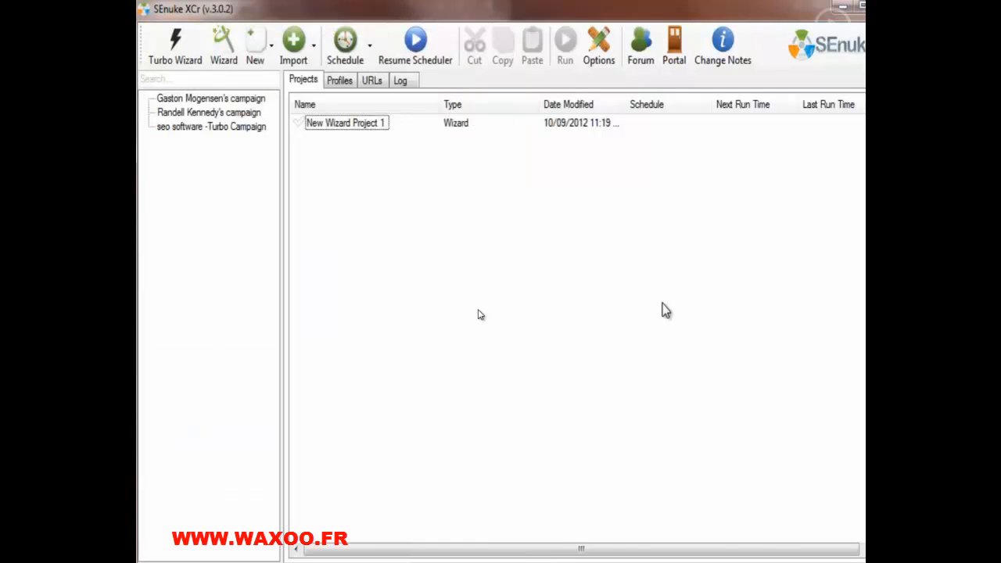
Open the "seo software -Turbo Campaign" project list and select its New Wizard Project 1
left_click(233, 129)
left_click(363, 128)
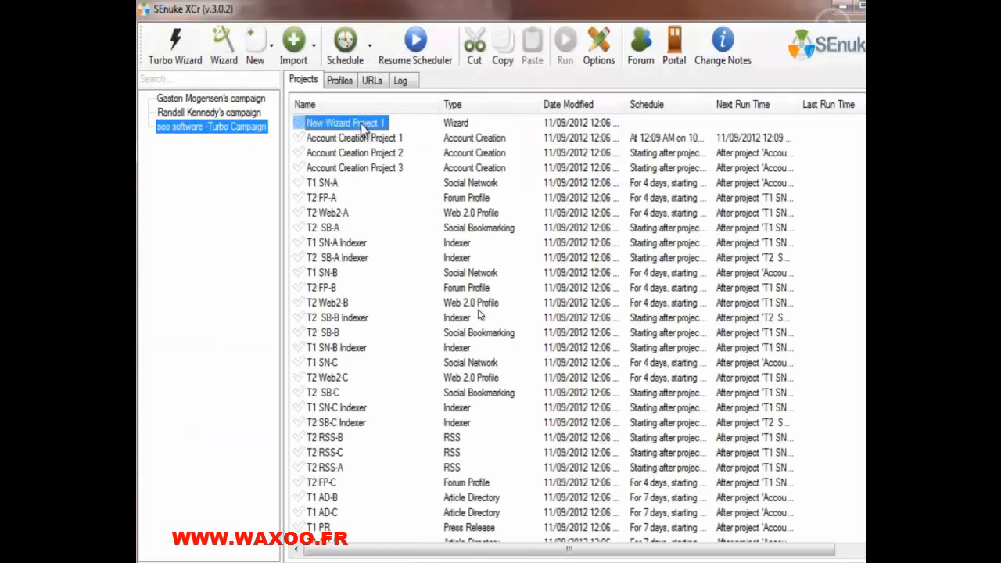